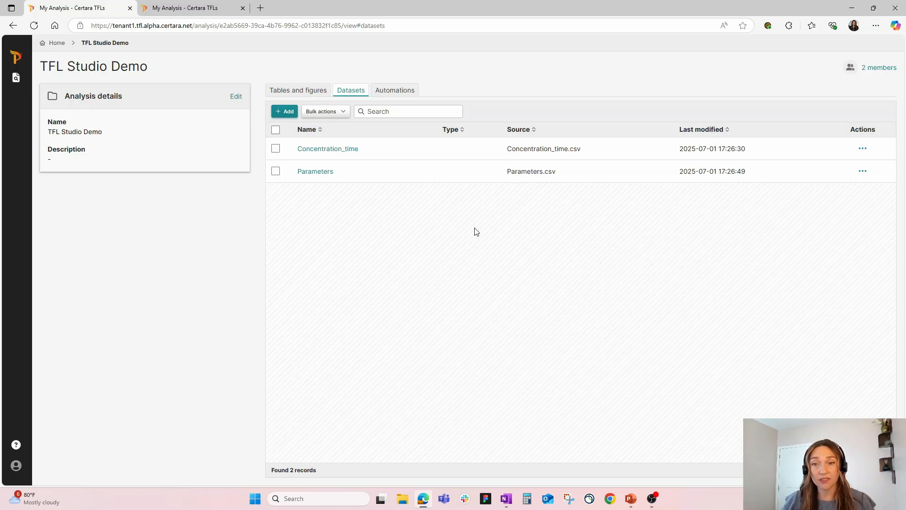
Start creating new tables and figures in the analysis with Concentration_time as the dataset.
click(306, 95)
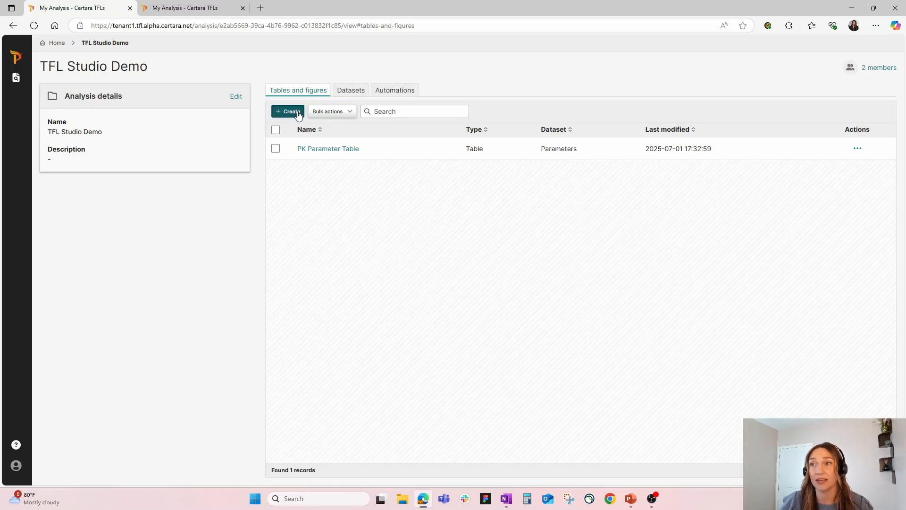
click(297, 112)
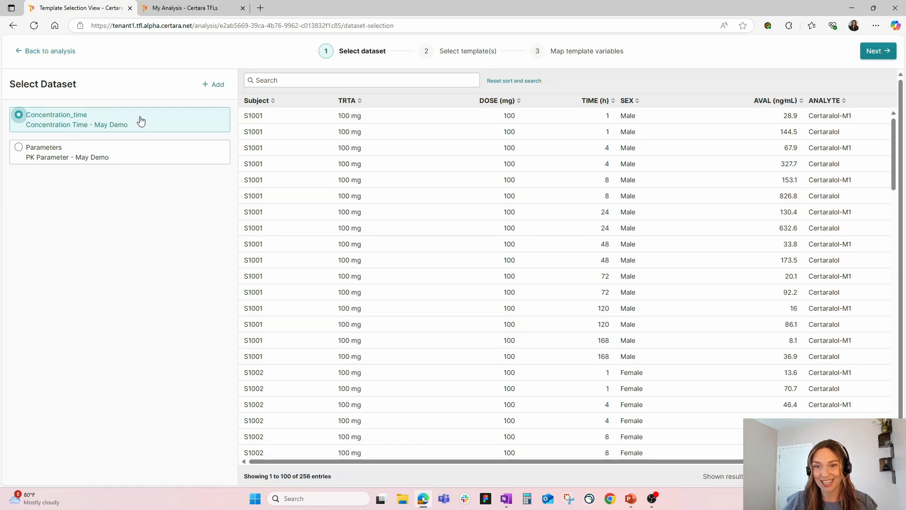
click(890, 55)
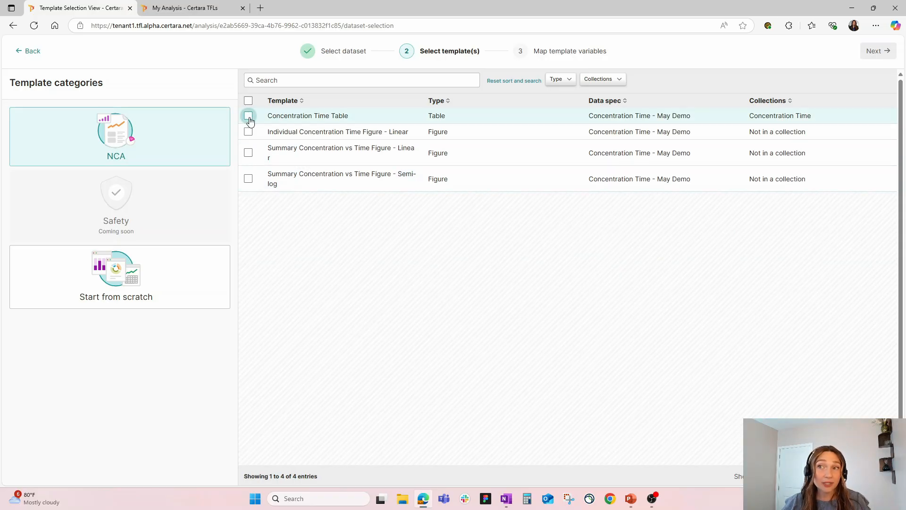
Choose all four NCA templates for the concentration-time data and continue to the variable mapping.
click(248, 100)
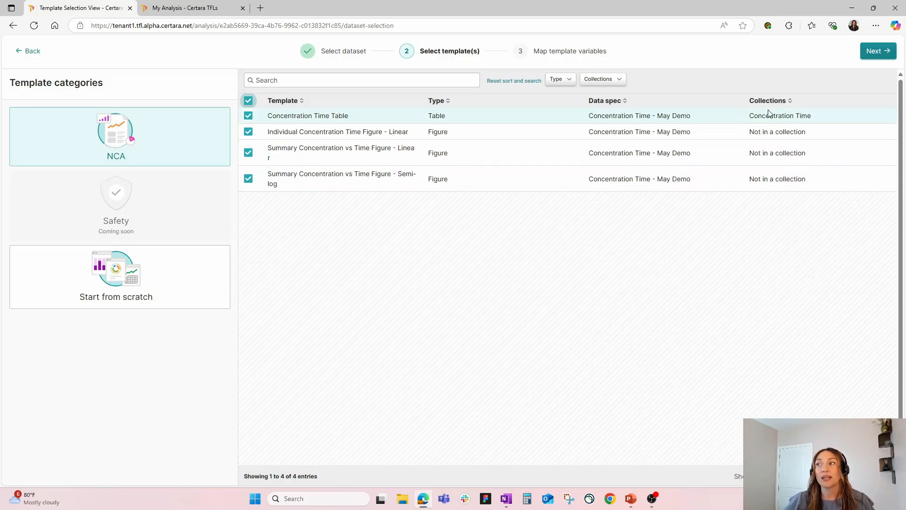
click(602, 79)
click(750, 272)
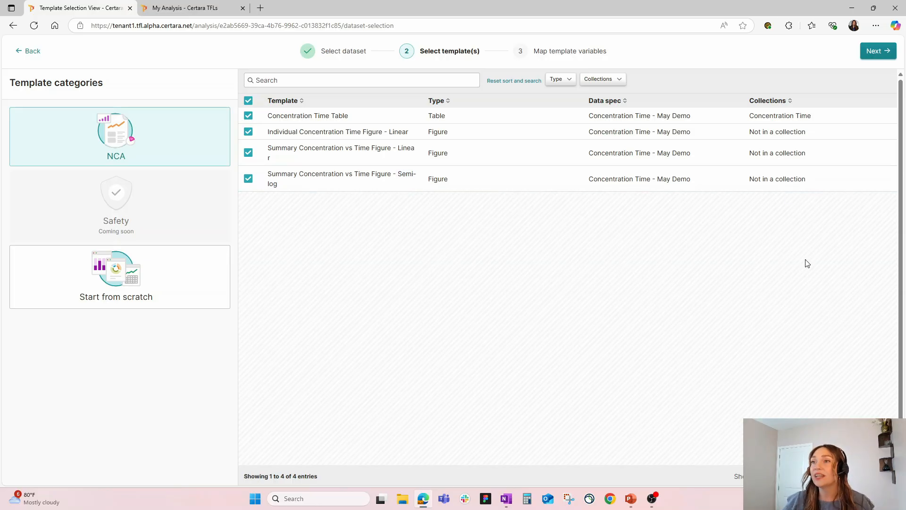
click(880, 55)
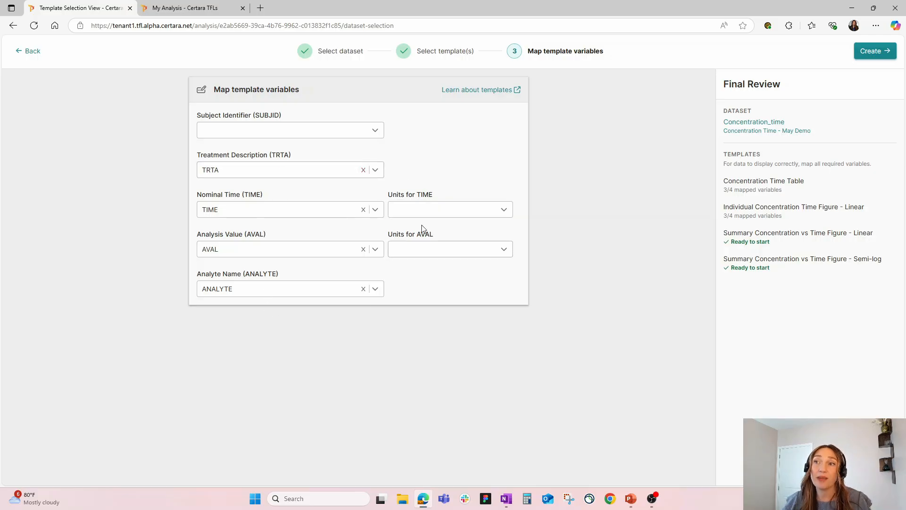
Map the Subject Identifier (SUBJID) to Subject and create the tables and figures from the templates.
click(375, 132)
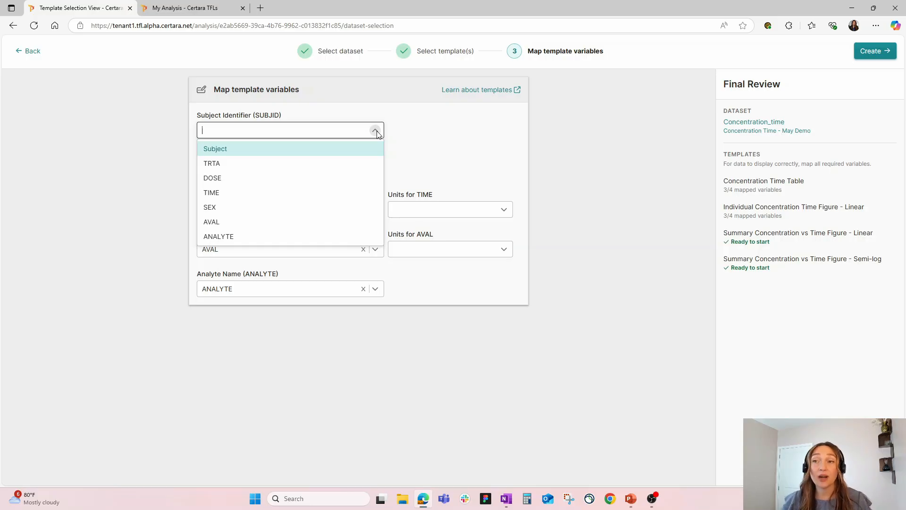
click(264, 154)
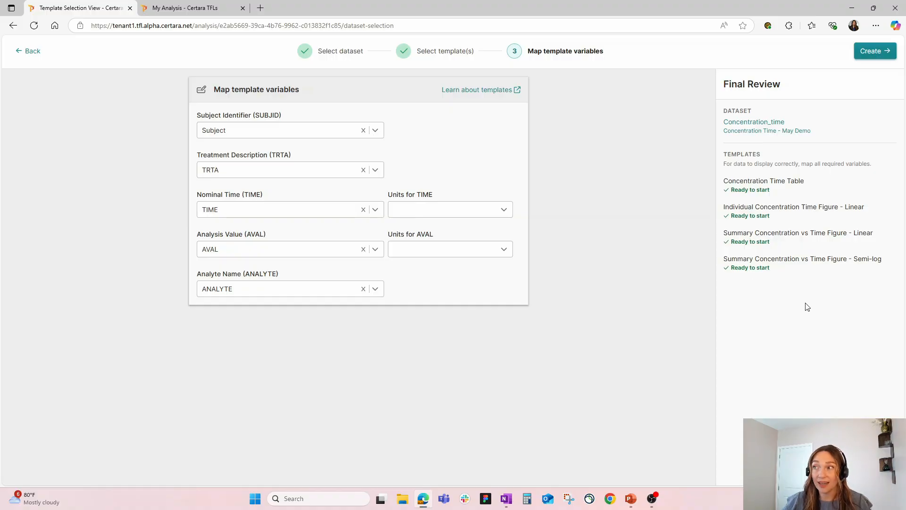
click(879, 51)
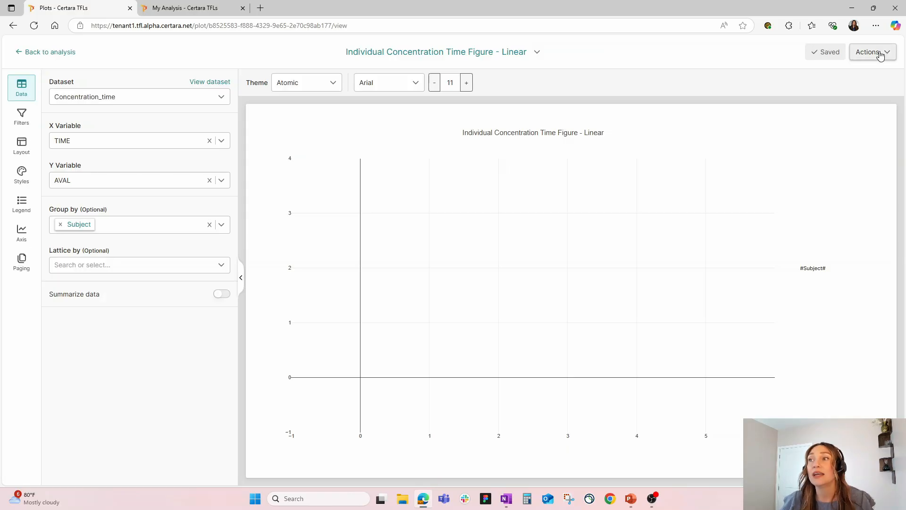
click(832, 53)
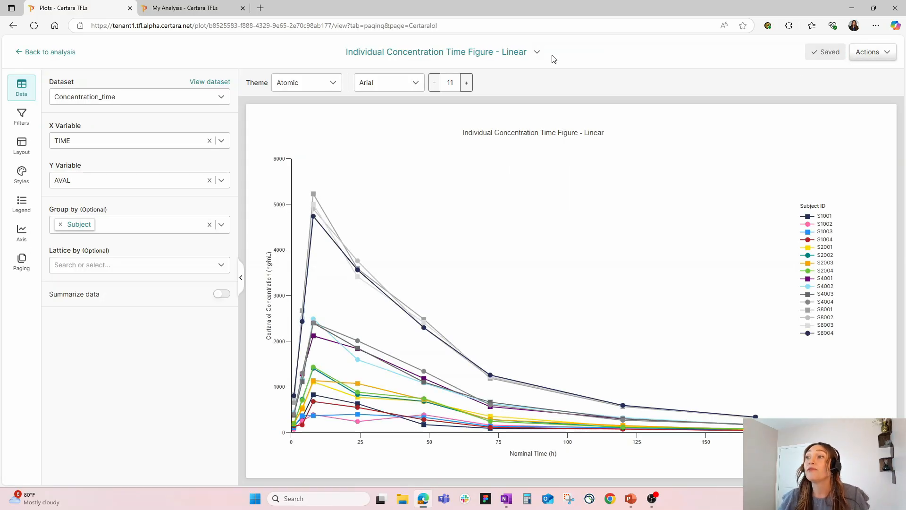
Open the Summary Concentration vs Time Figure - Semi-log and show its data settings.
click(540, 51)
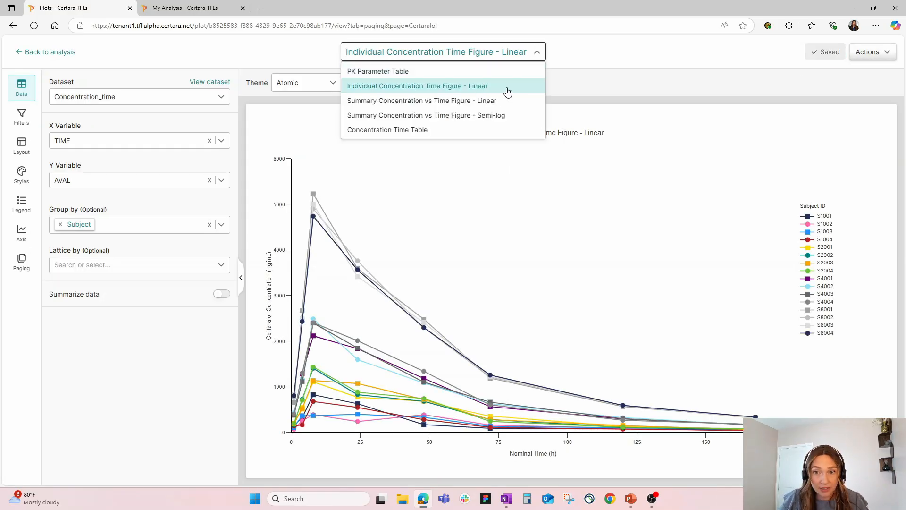
click(517, 116)
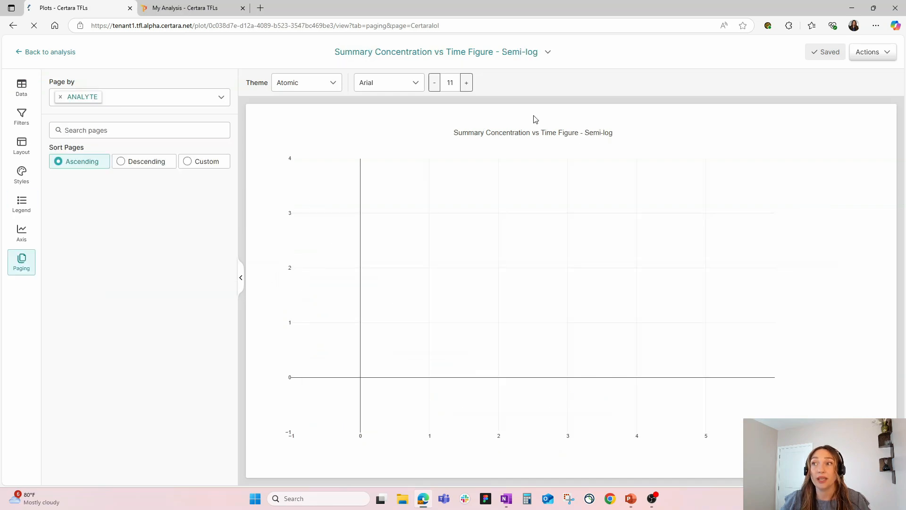
click(22, 87)
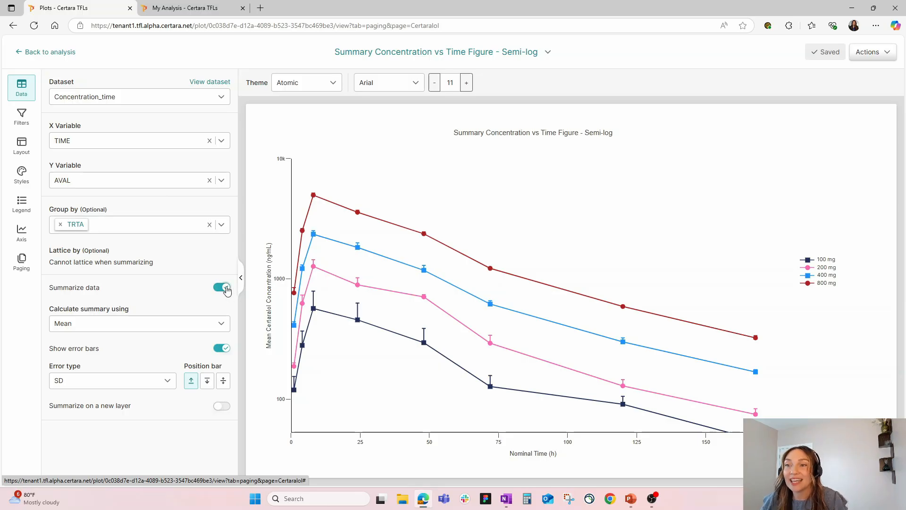
Try plotting unsummarized data grouped by TRTA and Subject, and restore the summarized data grouped by TRTA only.
click(225, 288)
click(222, 225)
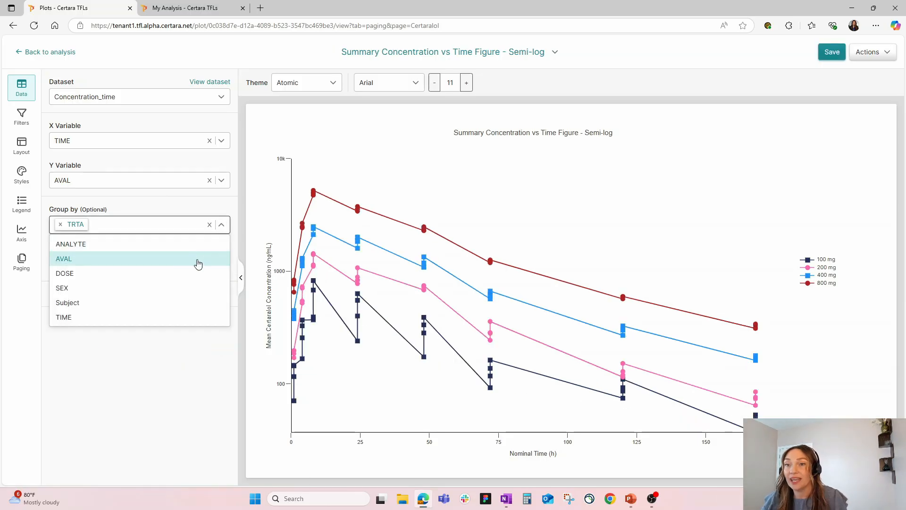
click(171, 303)
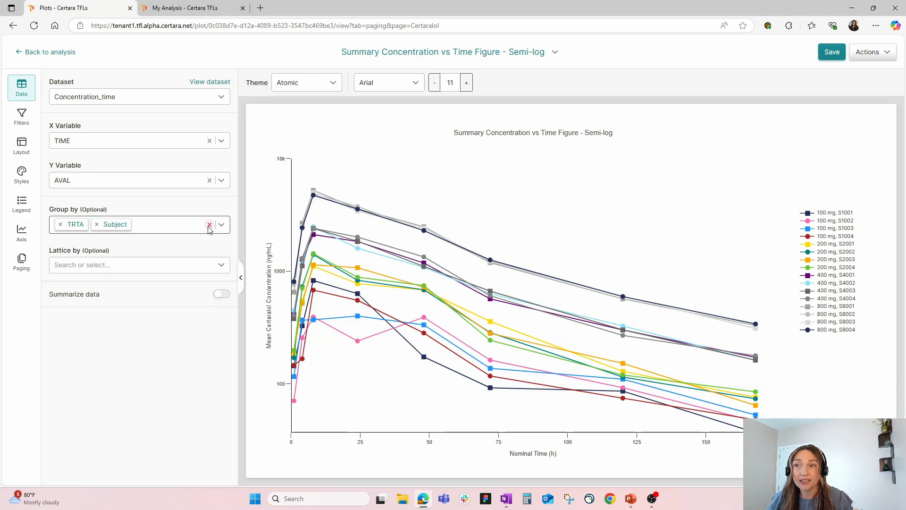
click(97, 224)
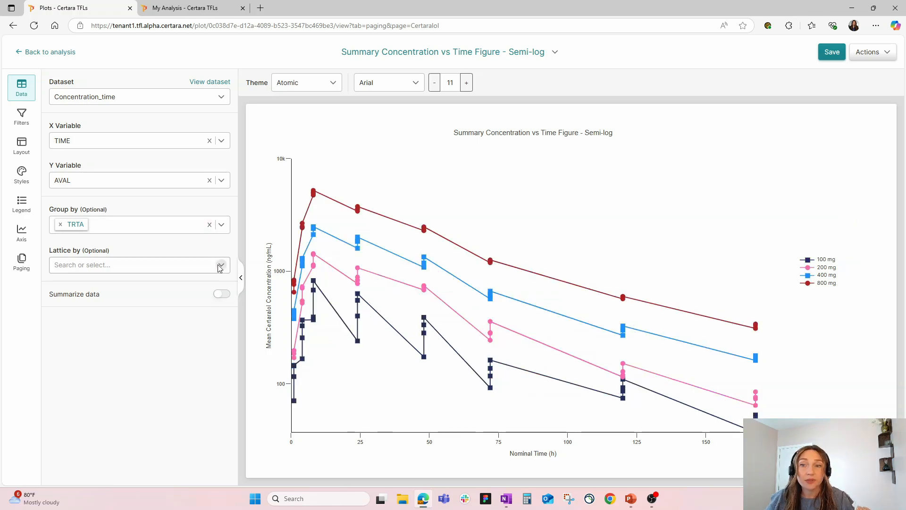
click(221, 294)
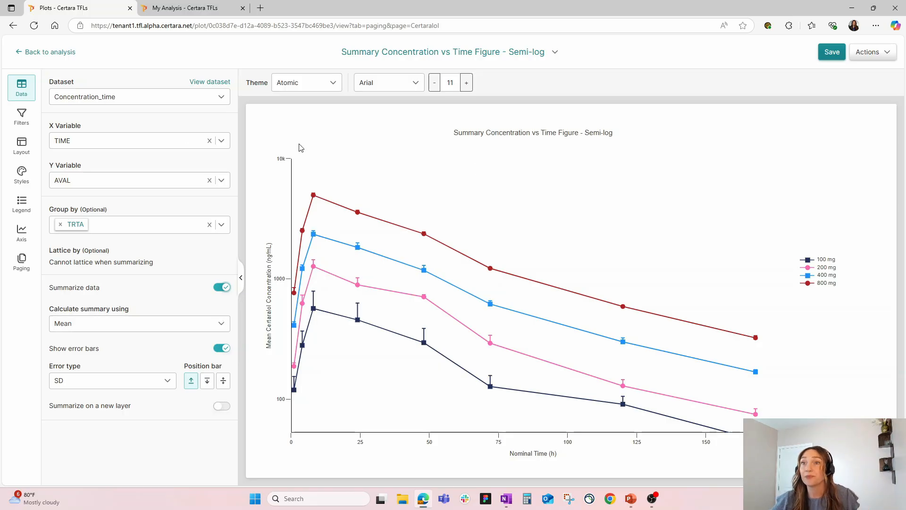
Try filtering the figure to data where DOSE does not equal 400, and delete the filter.
click(21, 115)
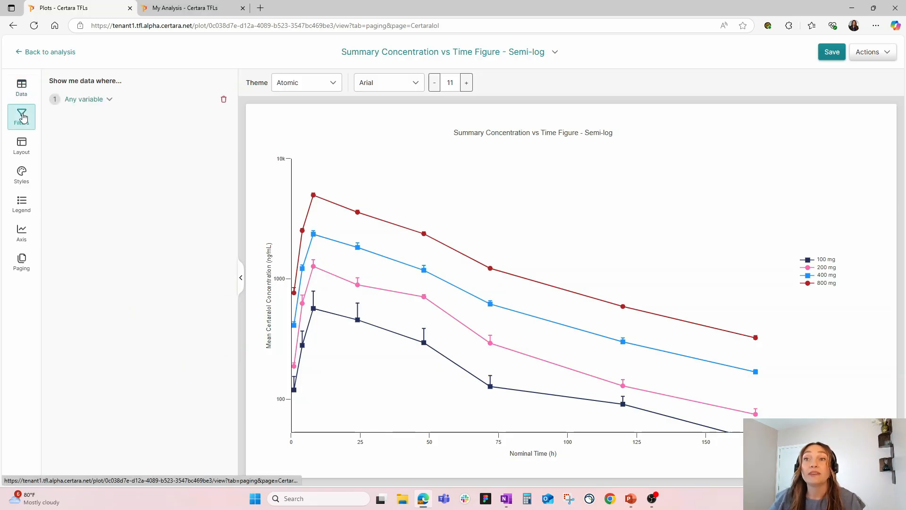
click(96, 98)
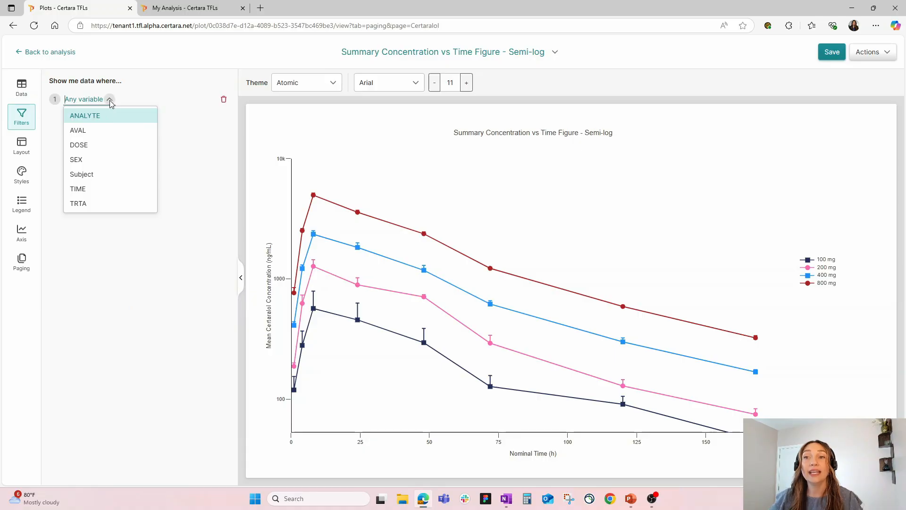
click(111, 145)
click(121, 115)
click(124, 114)
click(124, 100)
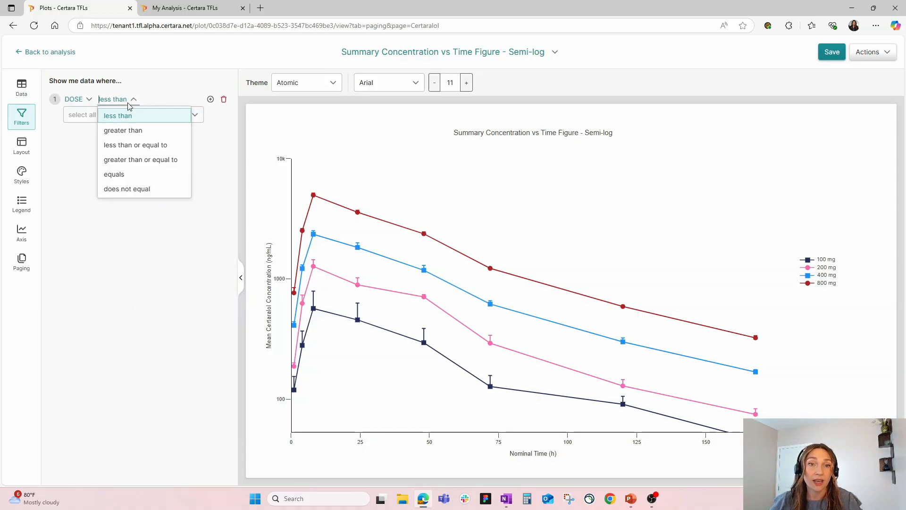
click(145, 189)
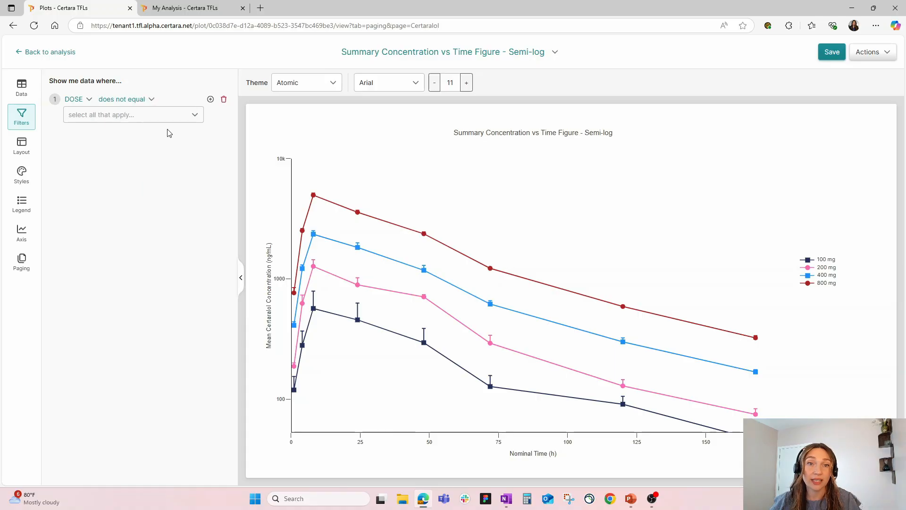
click(166, 118)
click(146, 160)
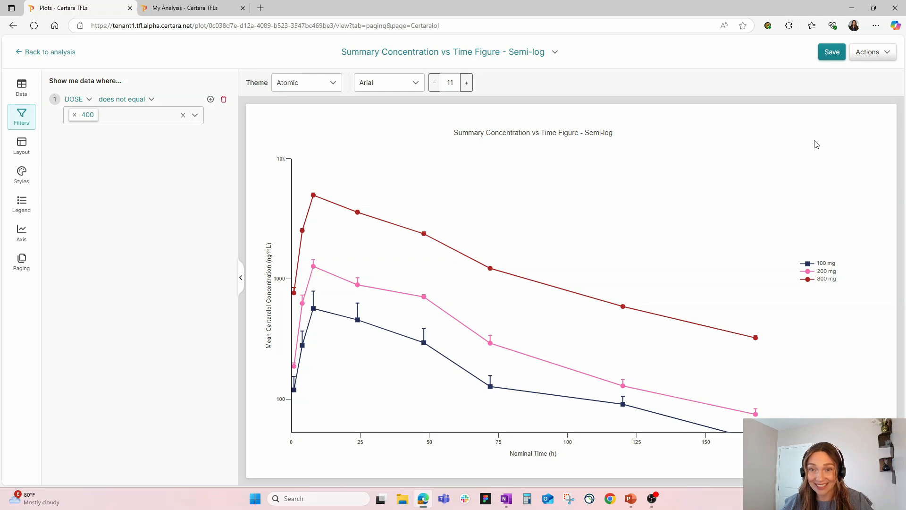
click(225, 101)
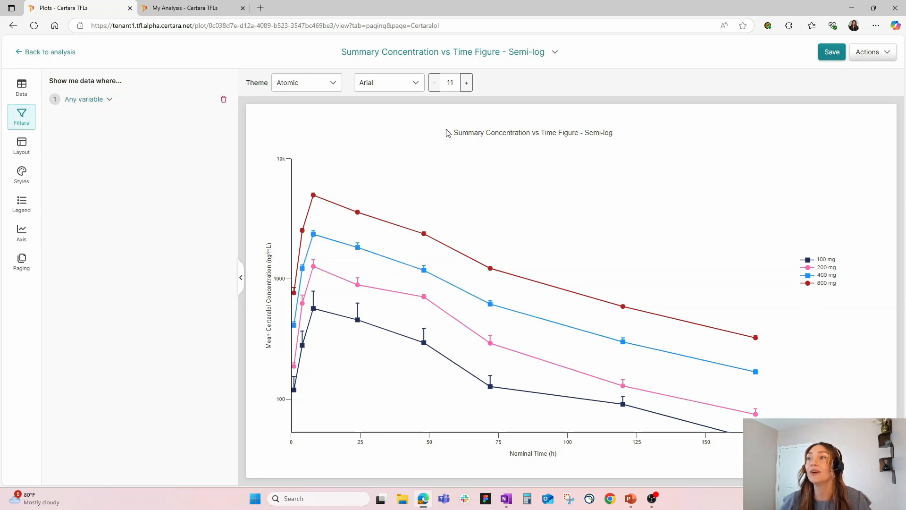
Save the semi-log summary figure and open the Individual Concentration Time Figure - Linear.
click(836, 53)
click(548, 53)
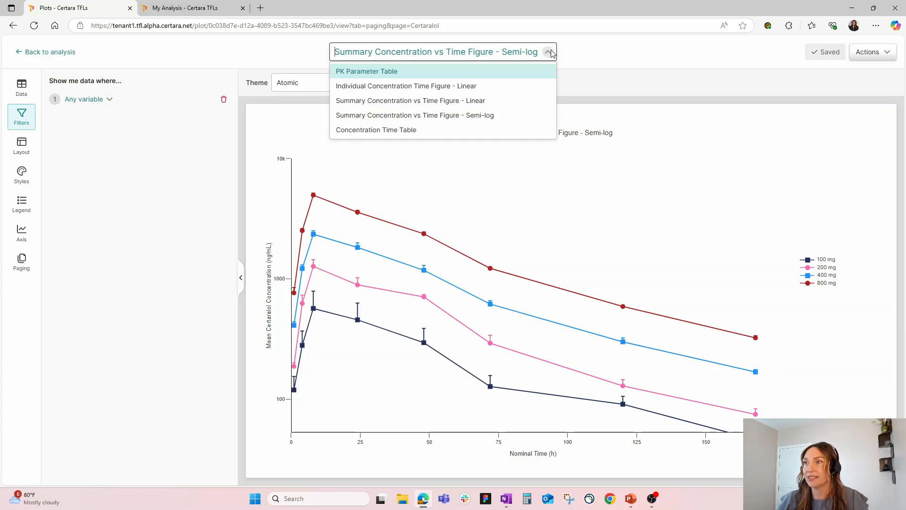
click(492, 99)
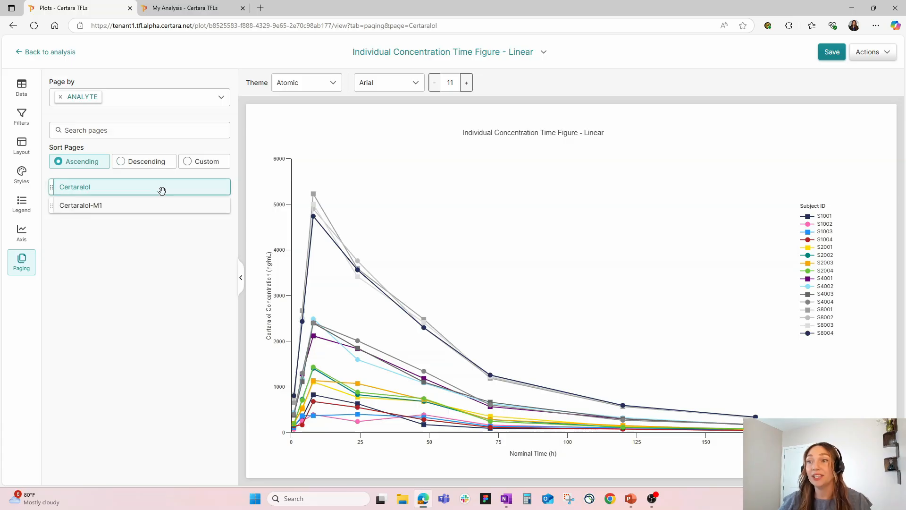
Set the figure's font size to 16 and check it on the Certaralol and Certaralol-M1 pages.
click(170, 206)
click(180, 183)
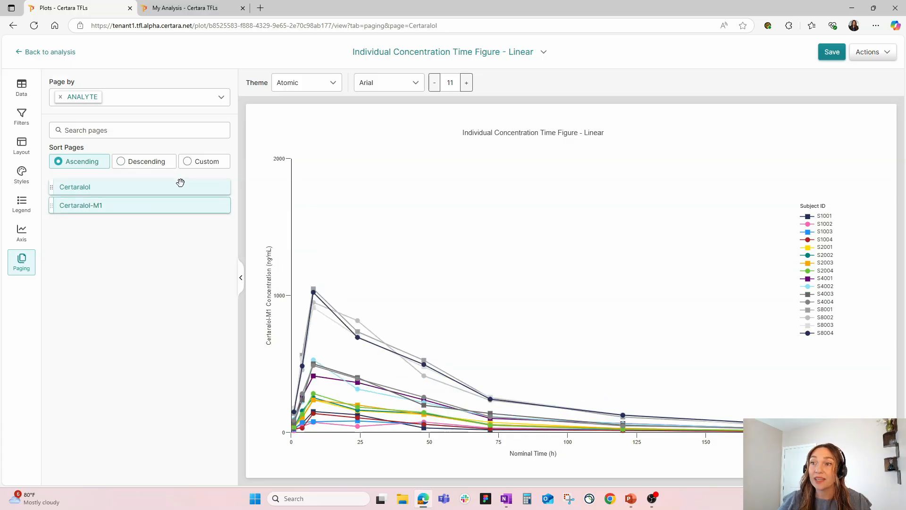
click(467, 82)
click(467, 83)
click(466, 83)
click(466, 83)
click(467, 82)
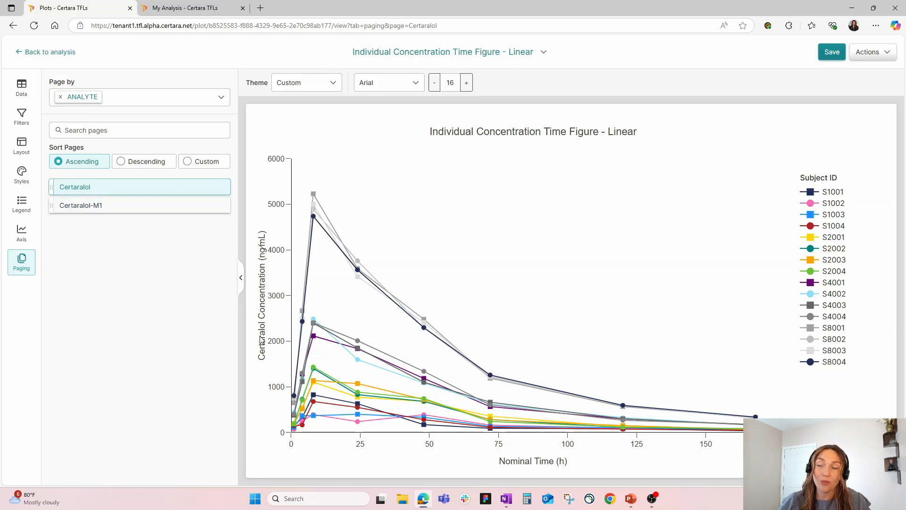
click(173, 204)
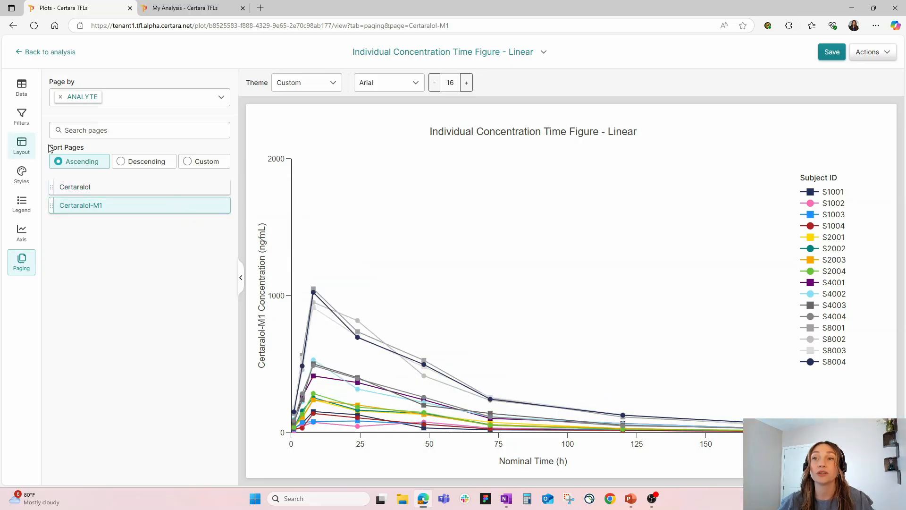
Review the figure's Y axis title settings and save the figure.
click(22, 233)
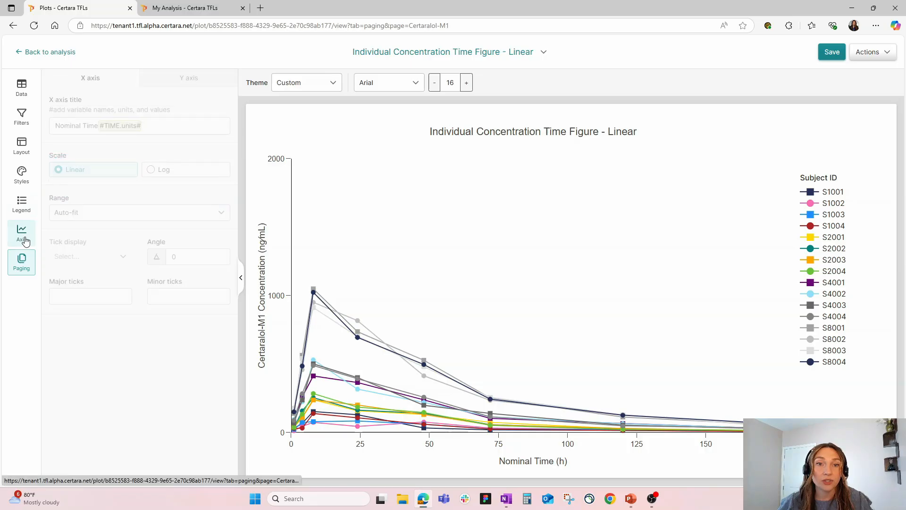
click(219, 78)
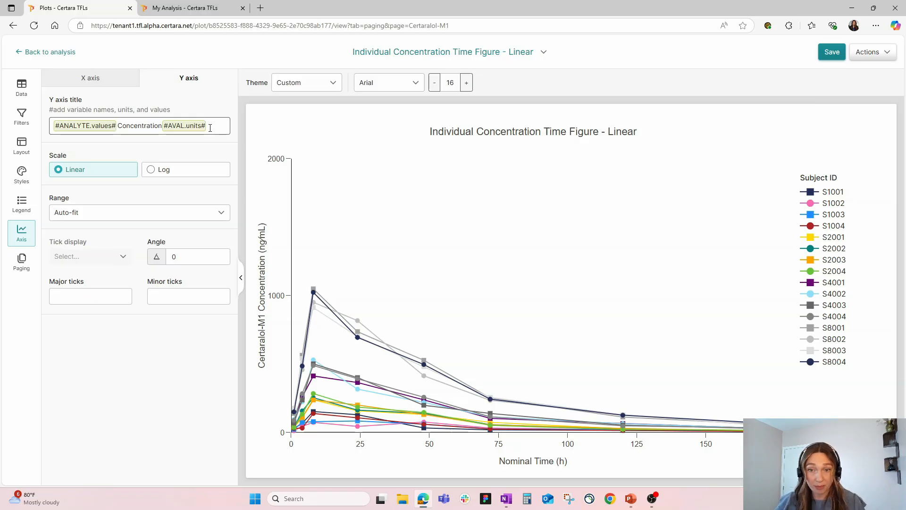
click(833, 54)
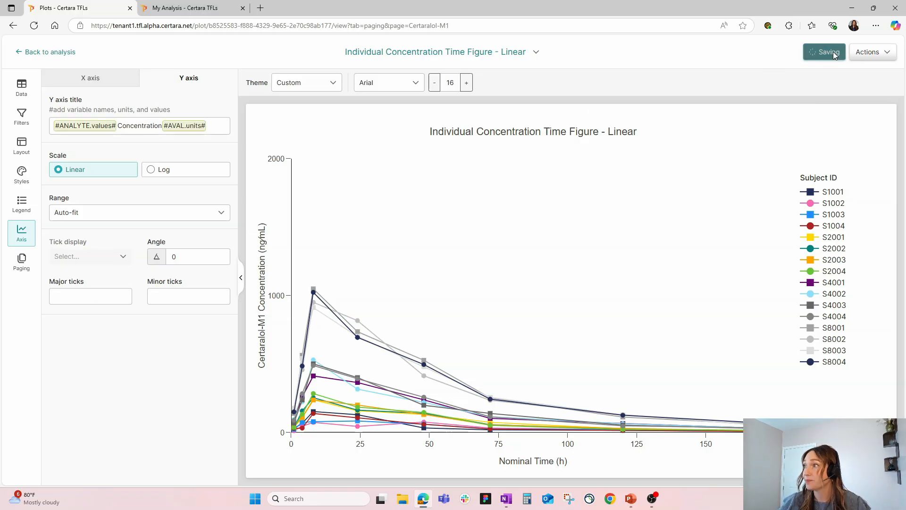
Open the PK Parameter Table, show its row stratifiers and data variables, and save the table.
click(537, 52)
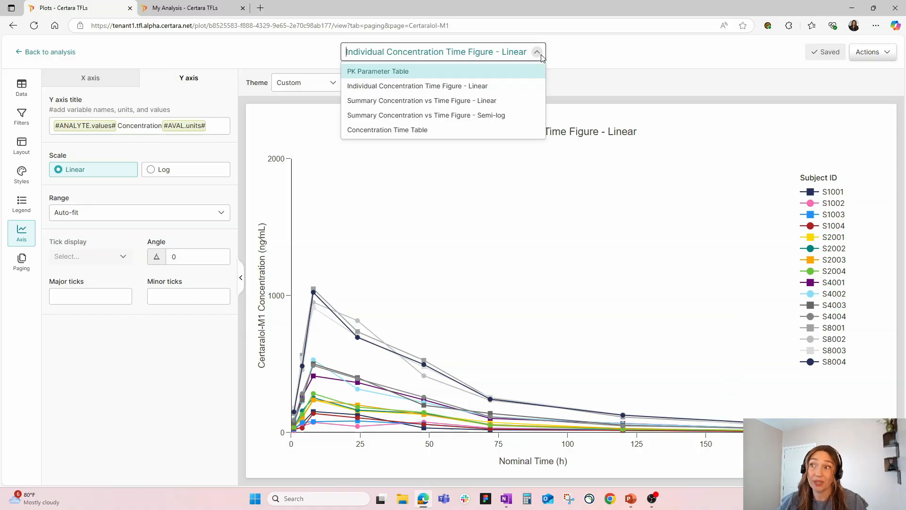
click(425, 72)
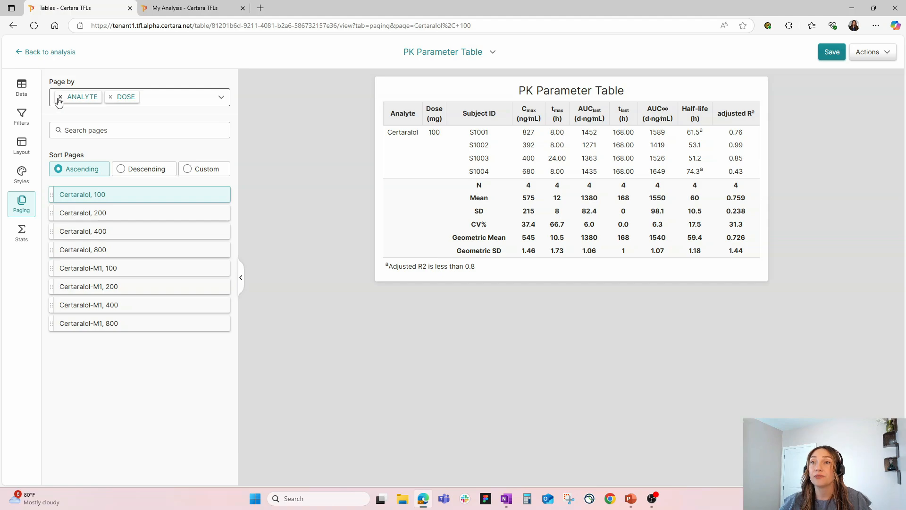
click(21, 87)
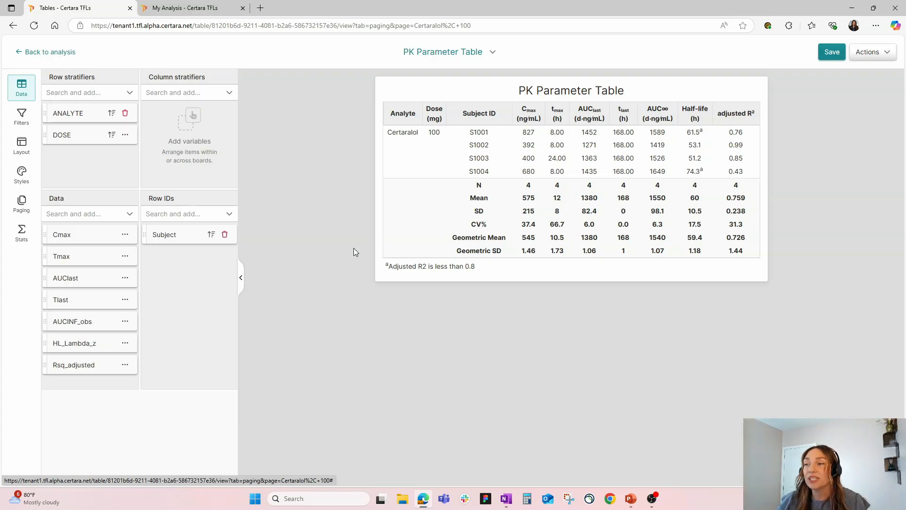
click(832, 52)
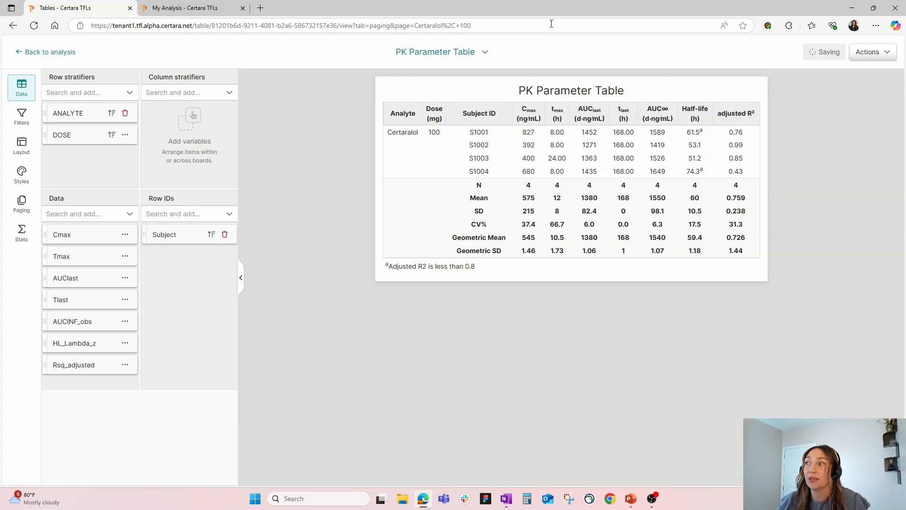
Open the analysis's variable display name automations and search them for "subj".
click(215, 9)
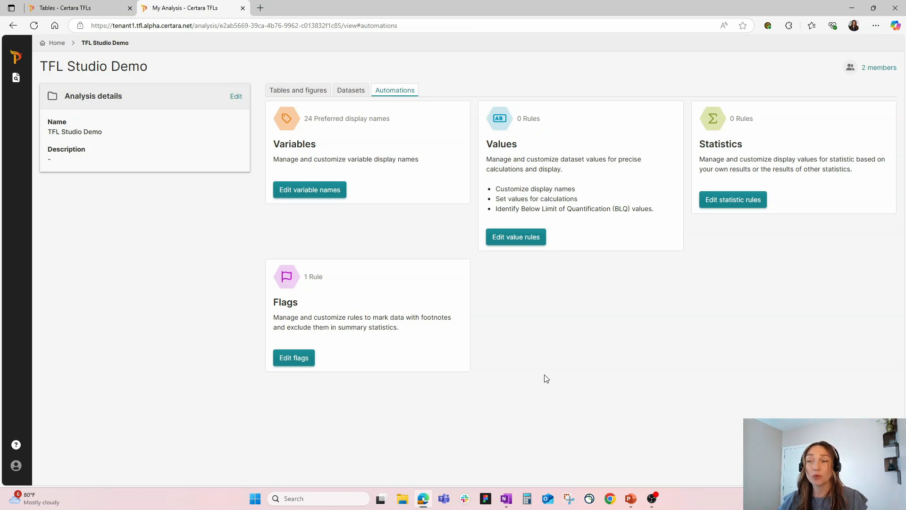
click(316, 194)
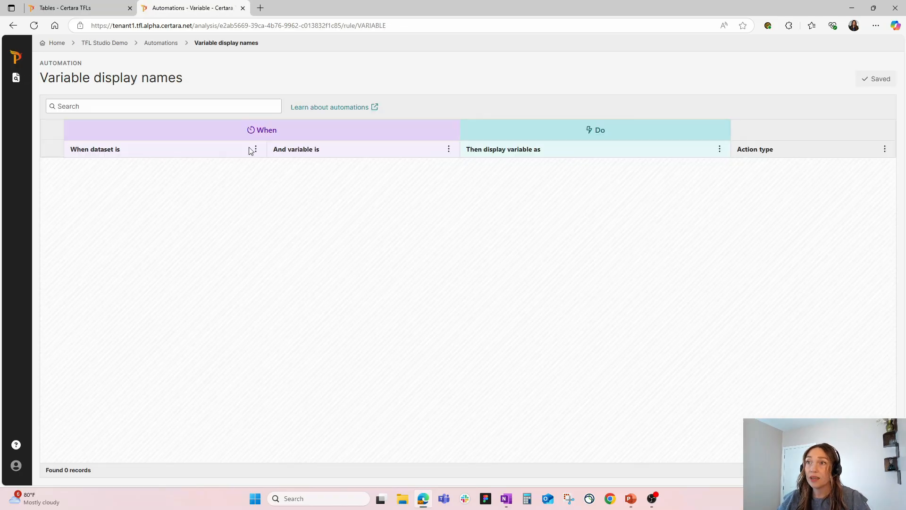
click(231, 107)
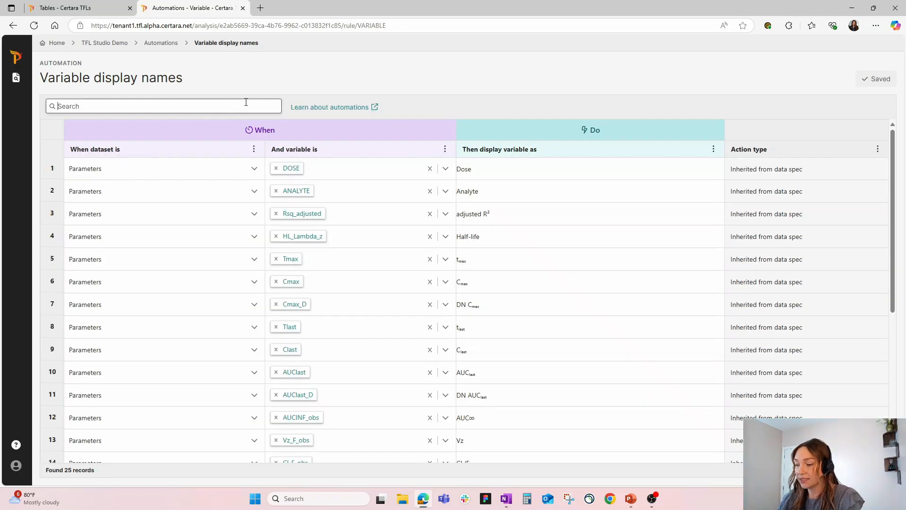
text(subj)
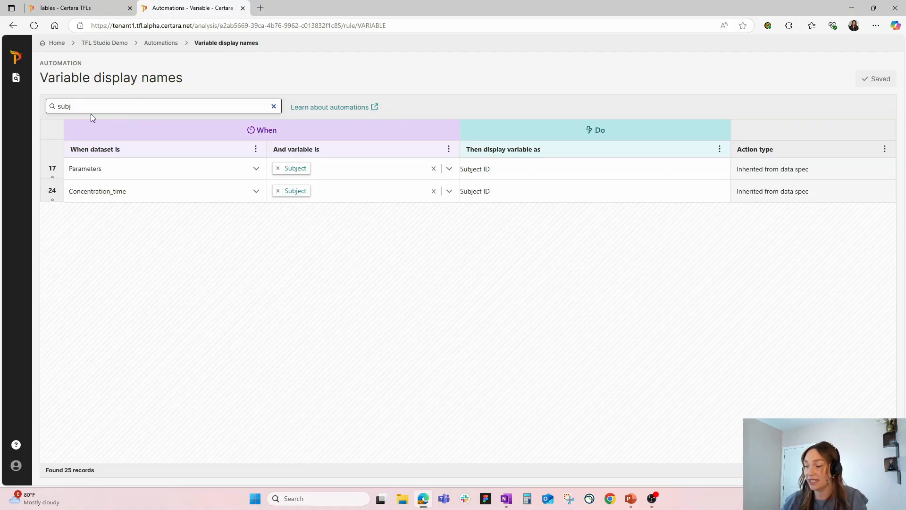
Search the variable display names for "cm" instead, and return to the Automations overview.
key(BackSpace)
key(BackSpace)
key(BackSpace)
key(BackSpace)
text(v)
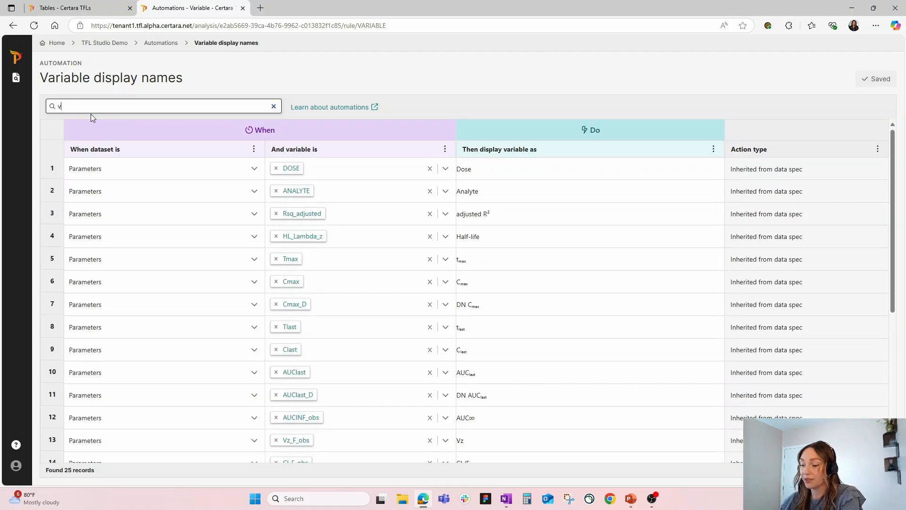
key(BackSpace)
text(cm)
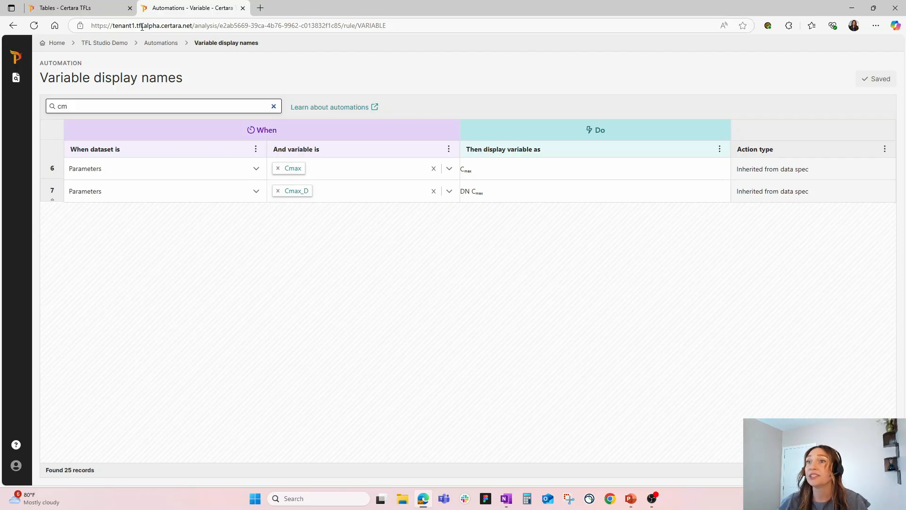
click(162, 44)
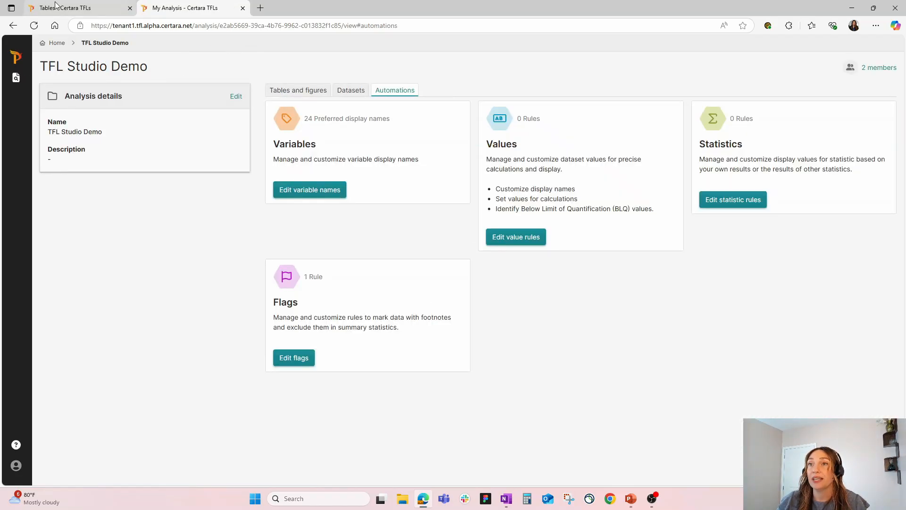
Show the comments on the PK Parameter Table beside the full table and check the N value of the Half-life column.
click(55, 6)
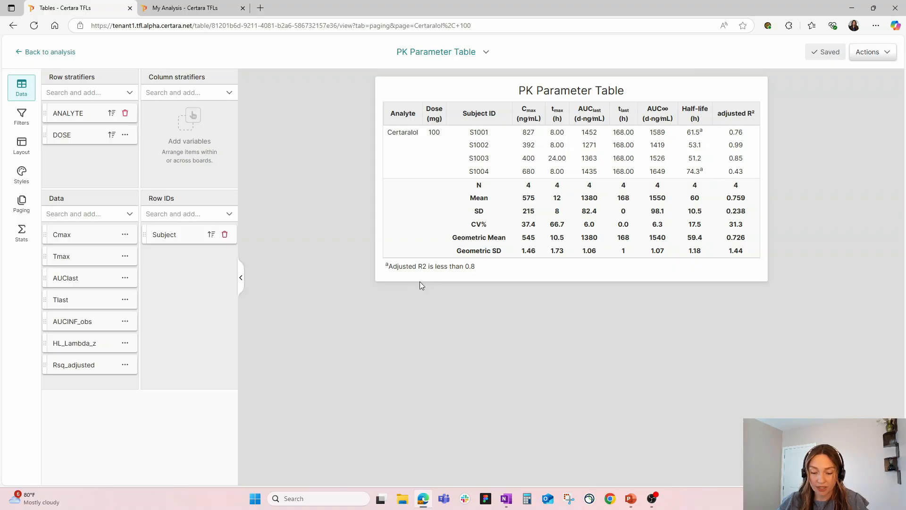
click(867, 53)
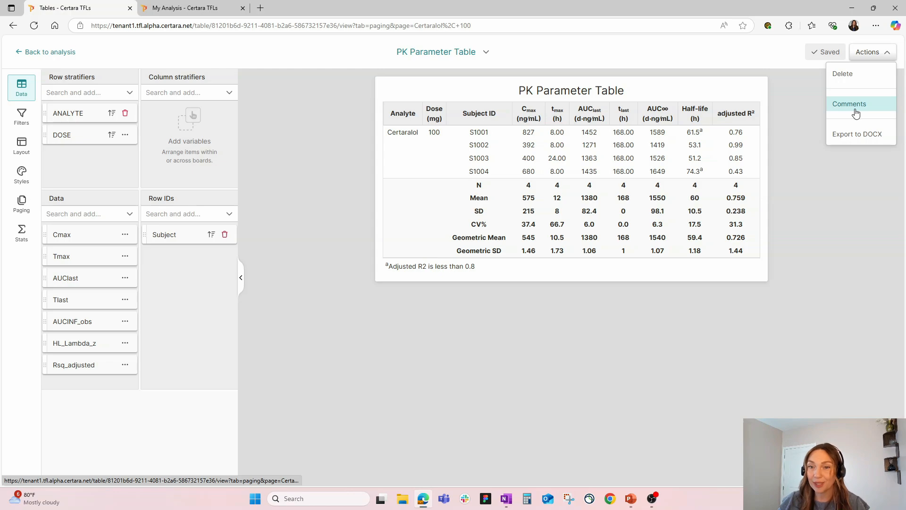
click(855, 105)
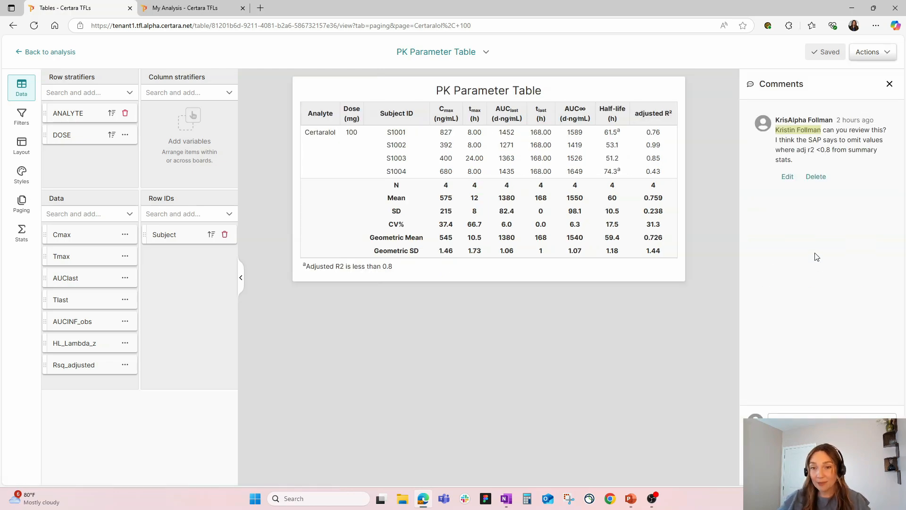
click(240, 278)
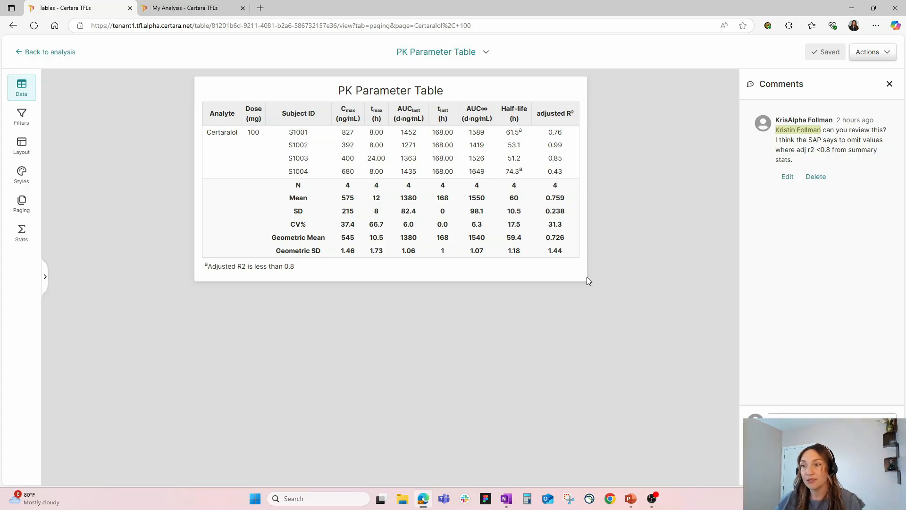
double_click(513, 185)
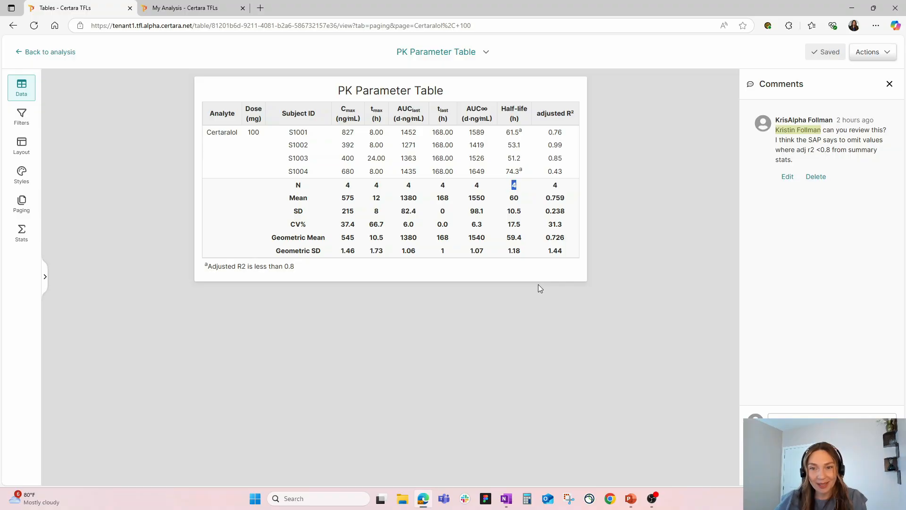
Set the Rsq_adjusted less than 0.8 flag rule to also omit flagged HL_Lambda_z values from calculations, and save the flags.
click(175, 8)
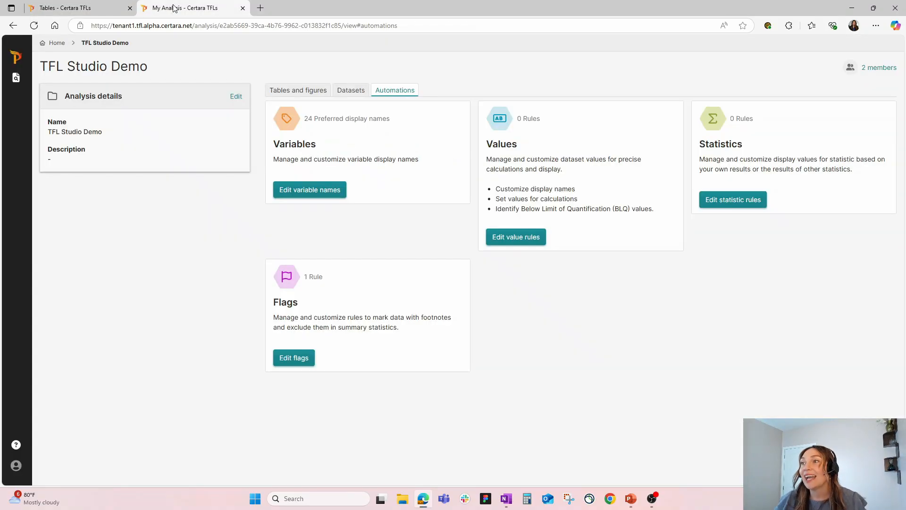
click(294, 362)
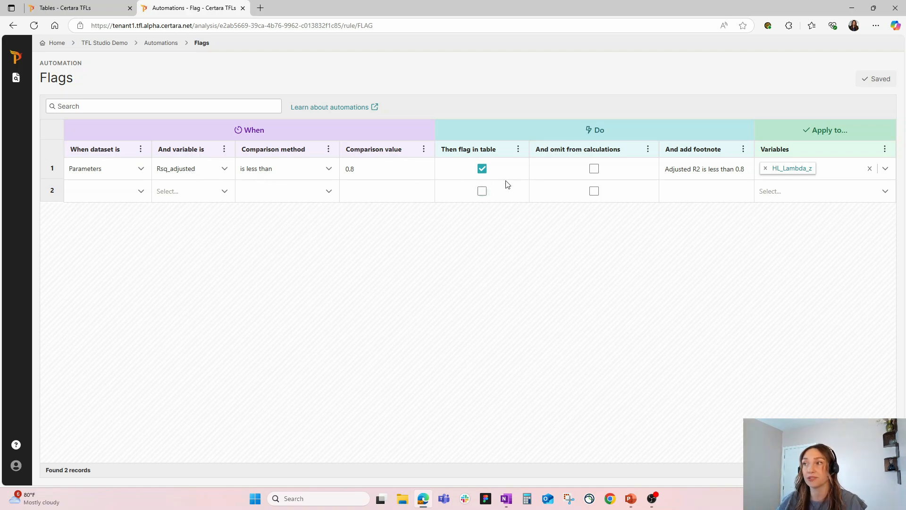
click(594, 169)
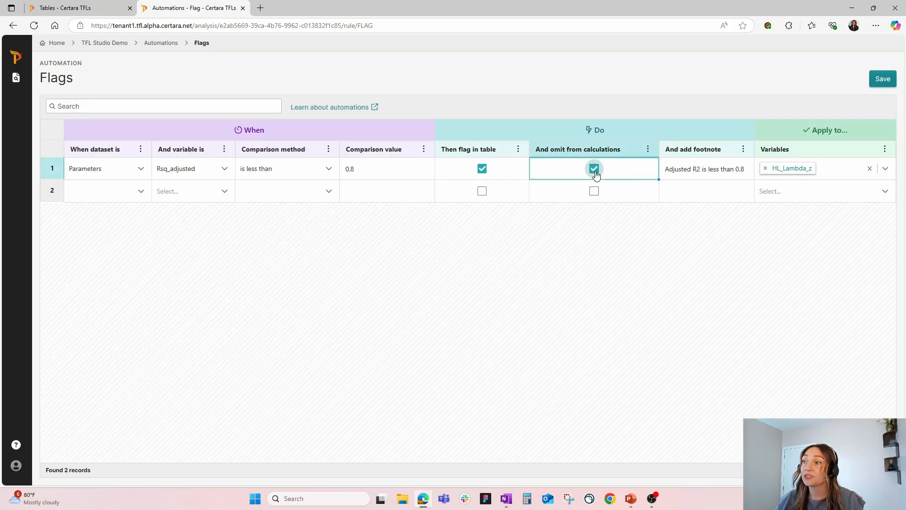
click(881, 78)
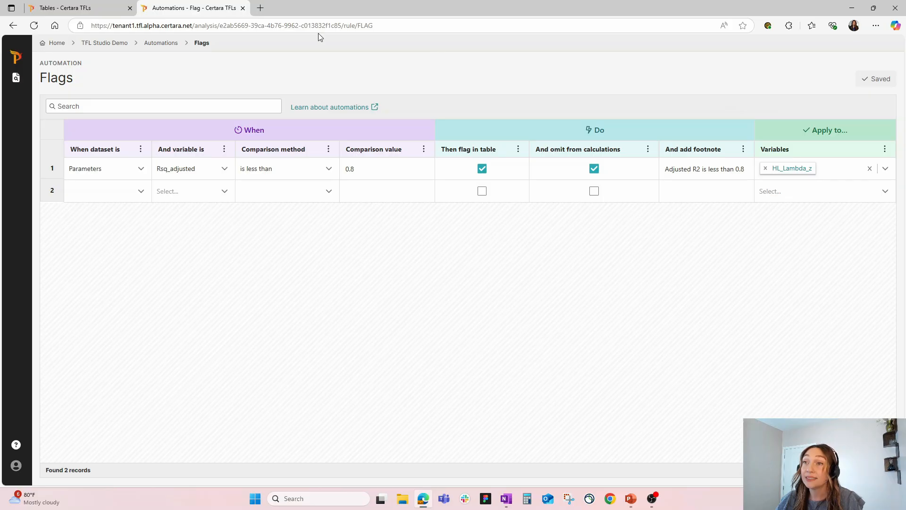
Return to the PK Parameter Table, save it, and switch to the TFL Studio Demonstration slide show in PowerPoint.
click(89, 4)
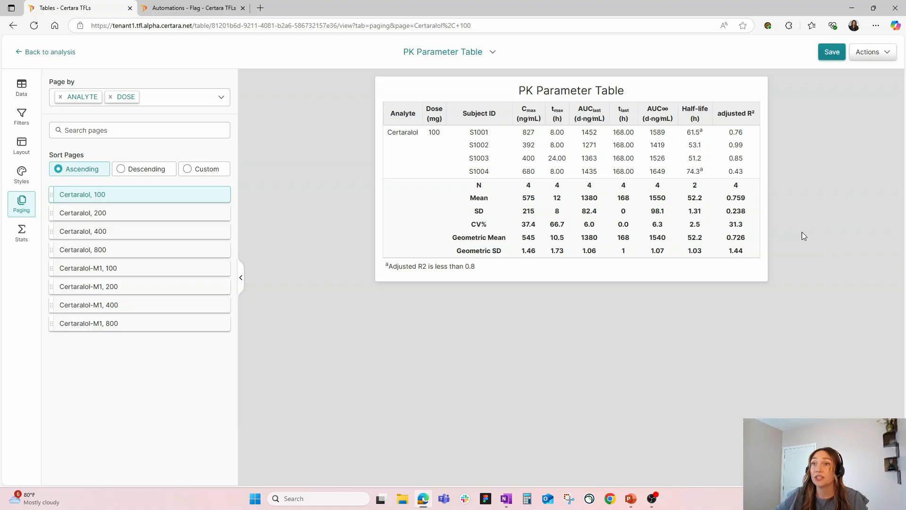
click(832, 52)
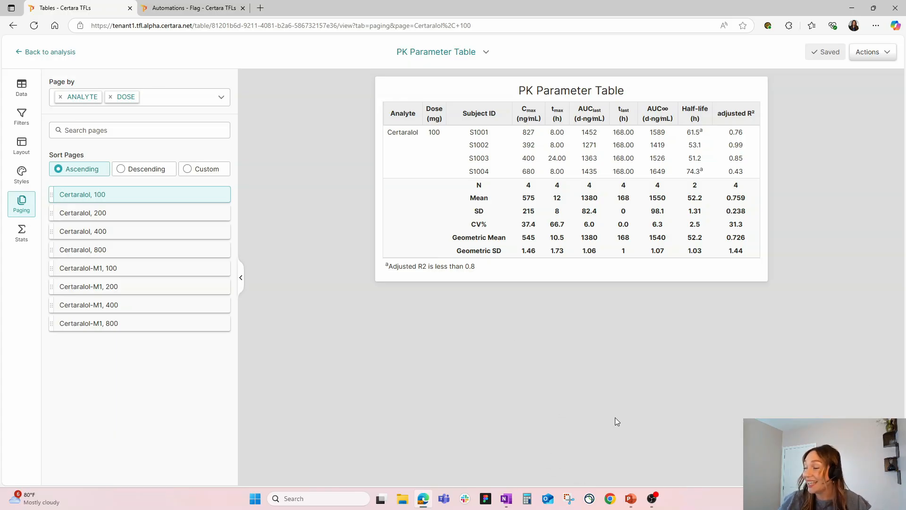
mouse_move(631, 496)
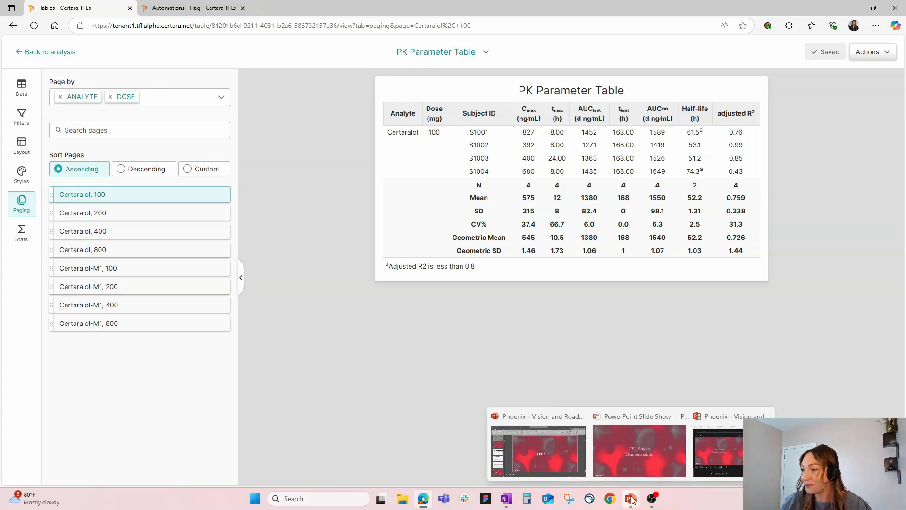
click(634, 466)
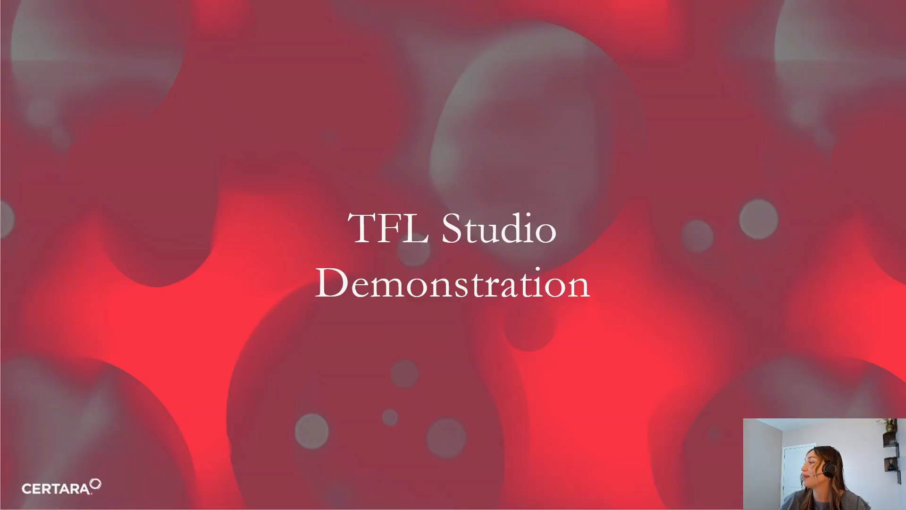